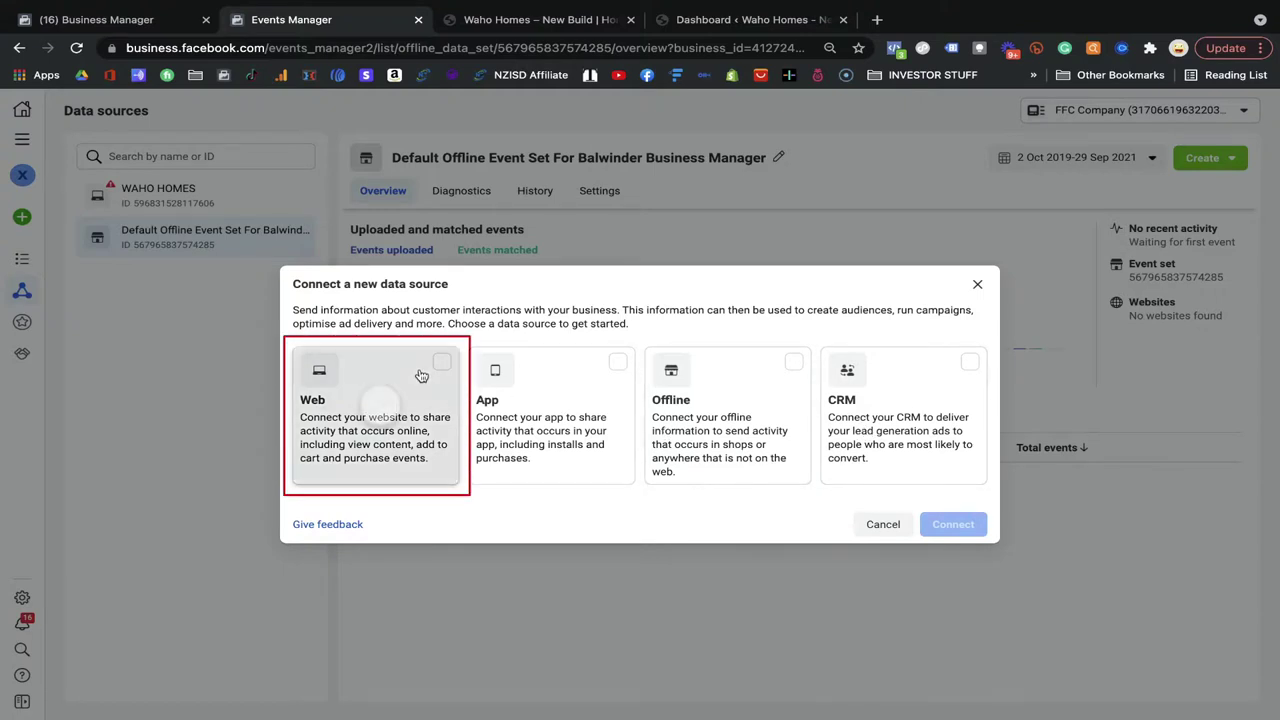
- Pick Web as the new data source and connect it to reach the connection-method choice
click(421, 375)
click(970, 530)
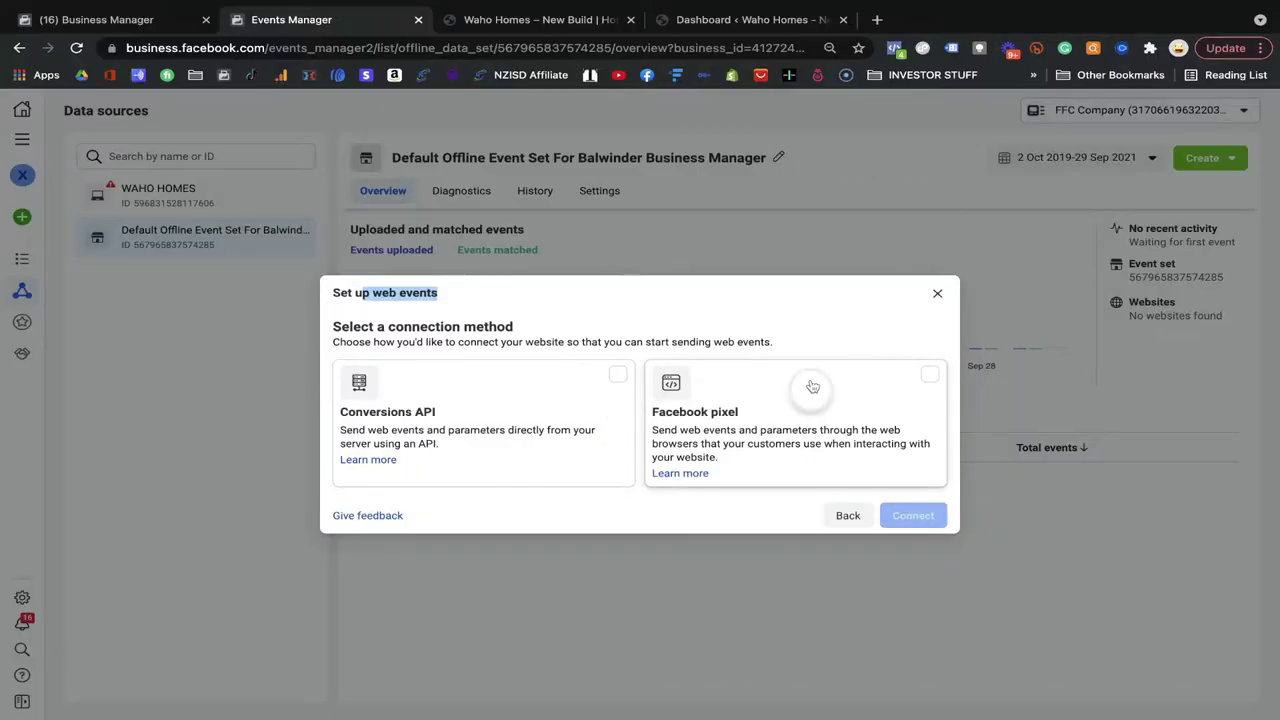
- Connect with Facebook pixel, read the 'How it works' panel, and continue to Add details
click(813, 386)
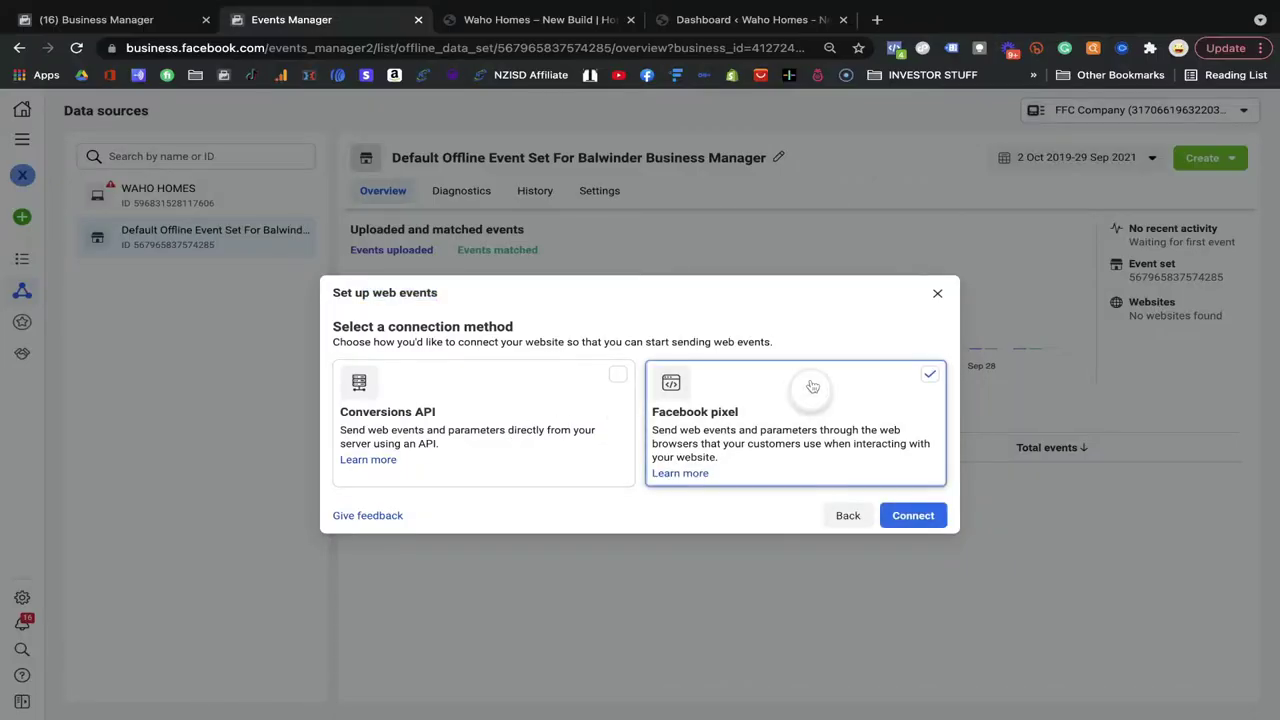
click(913, 515)
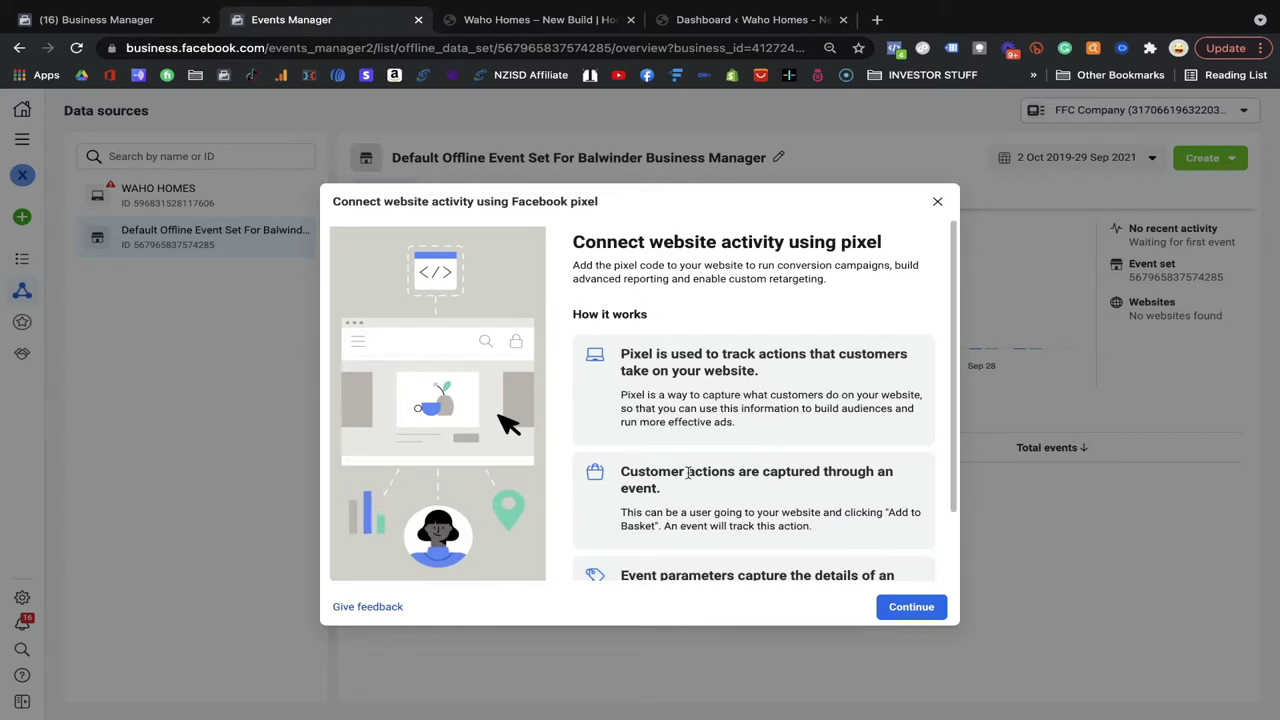
scroll(688, 472, down, 2)
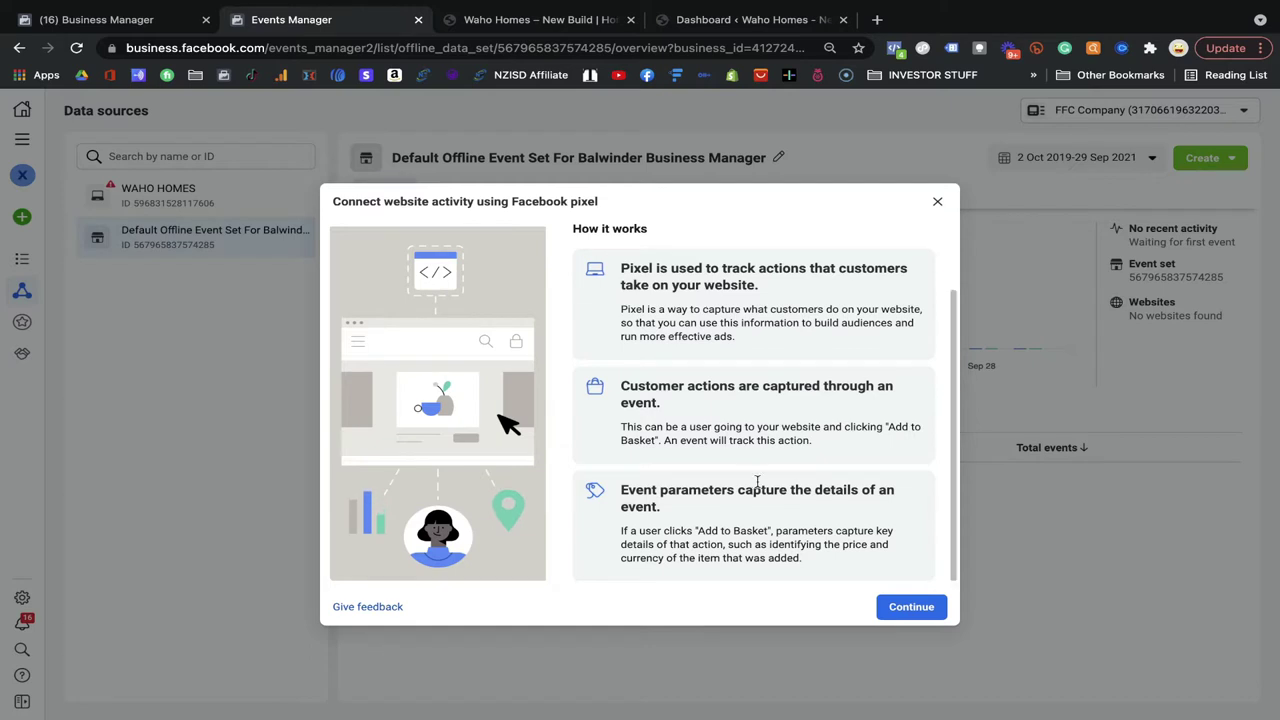
click(910, 606)
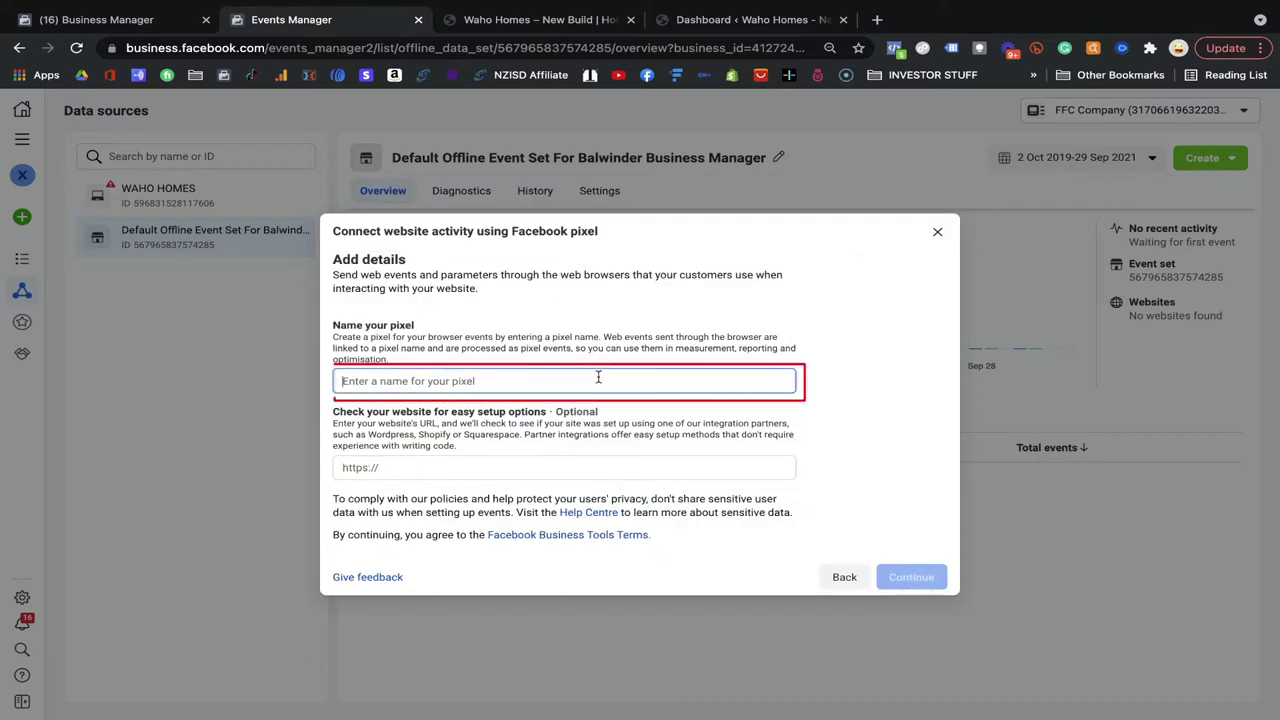
text(WAH)
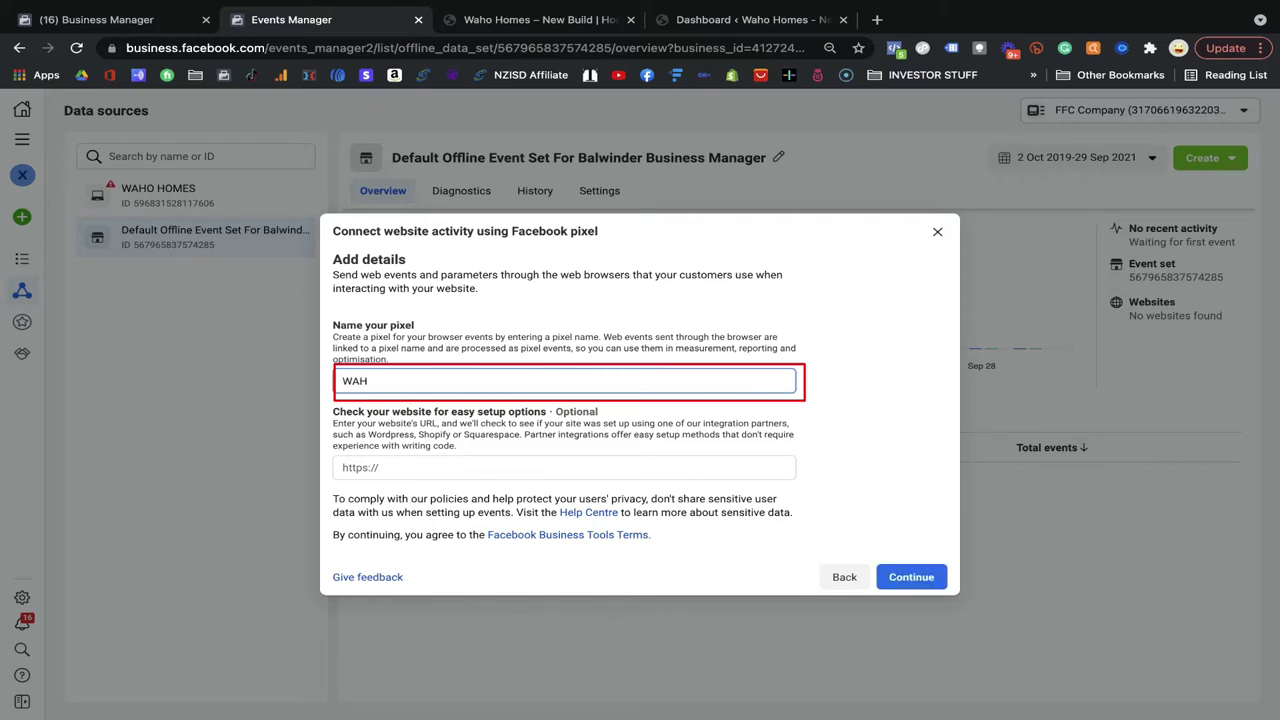
text(O HOMES NZ)
drag(342, 384, 404, 387)
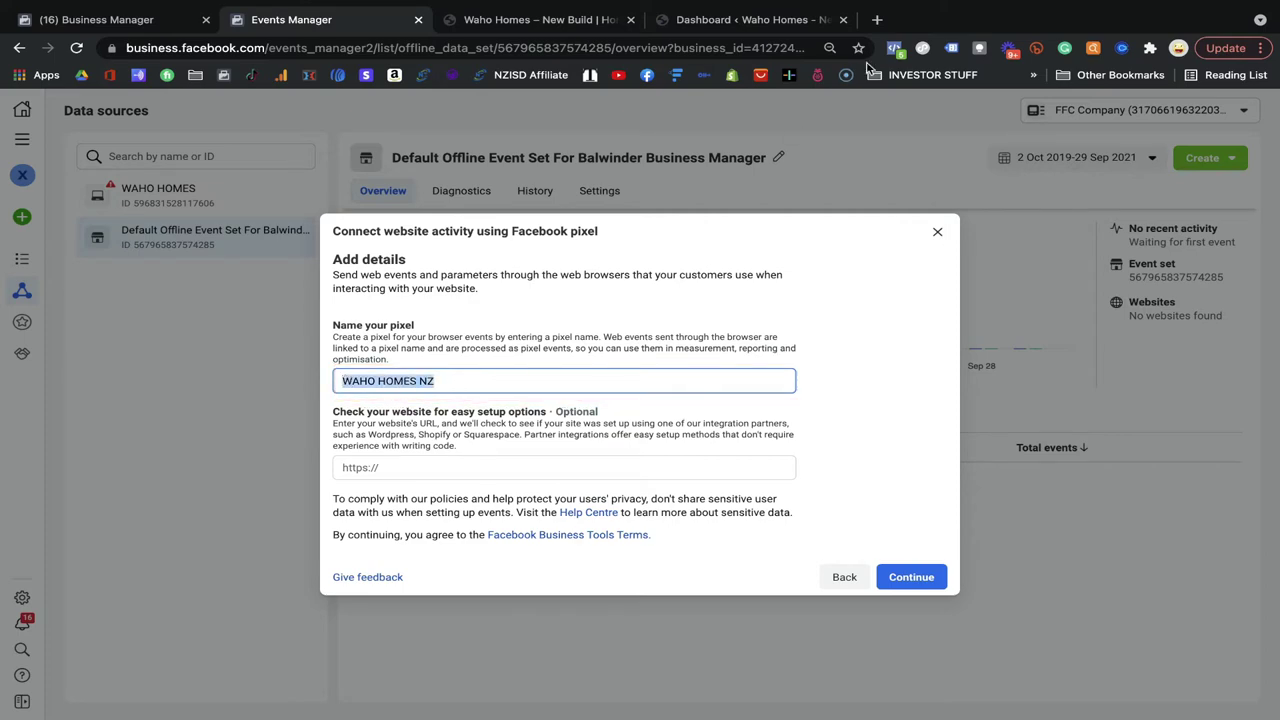
click(752, 19)
click(545, 19)
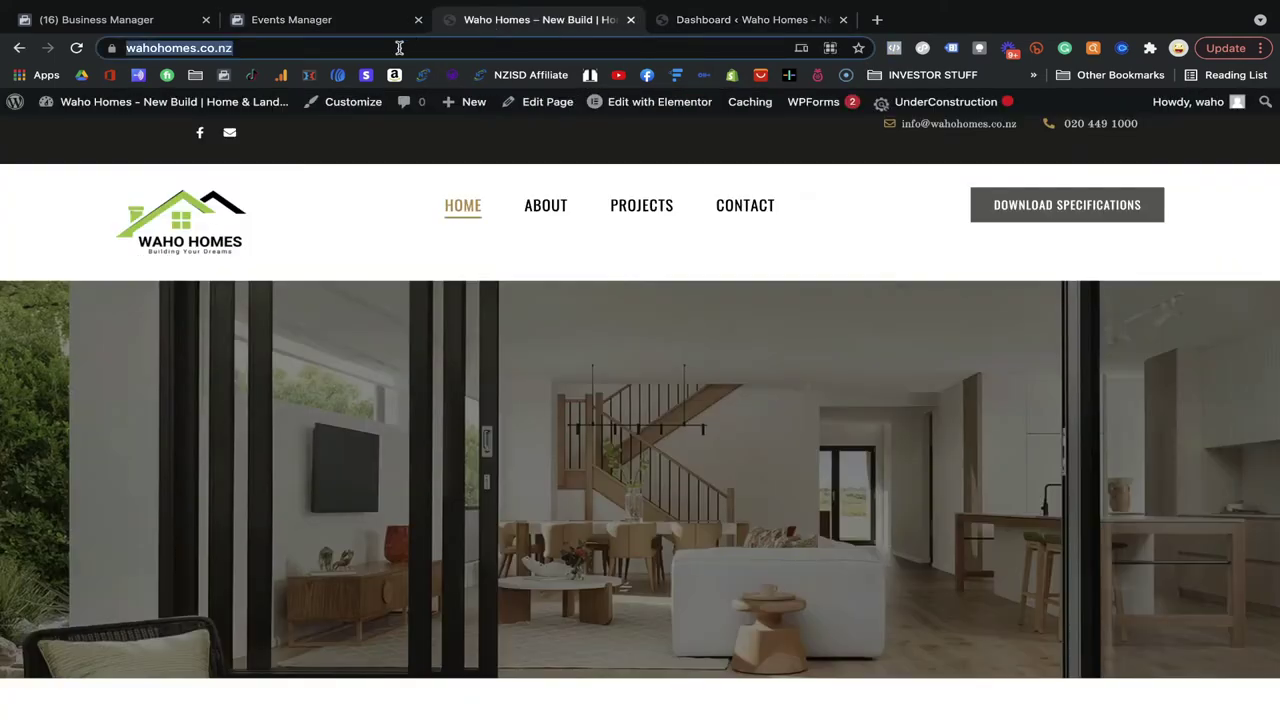
click(324, 20)
click(396, 467)
text(https://wahohomes.co.nz/)
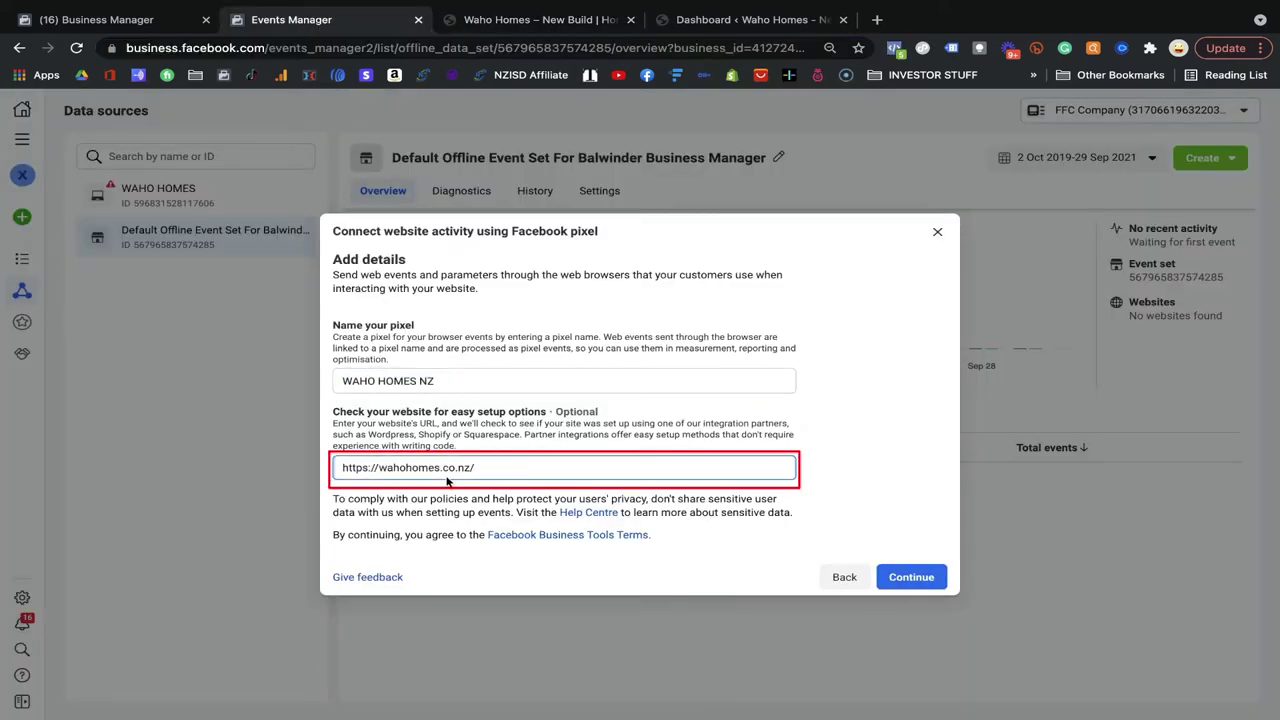
click(936, 579)
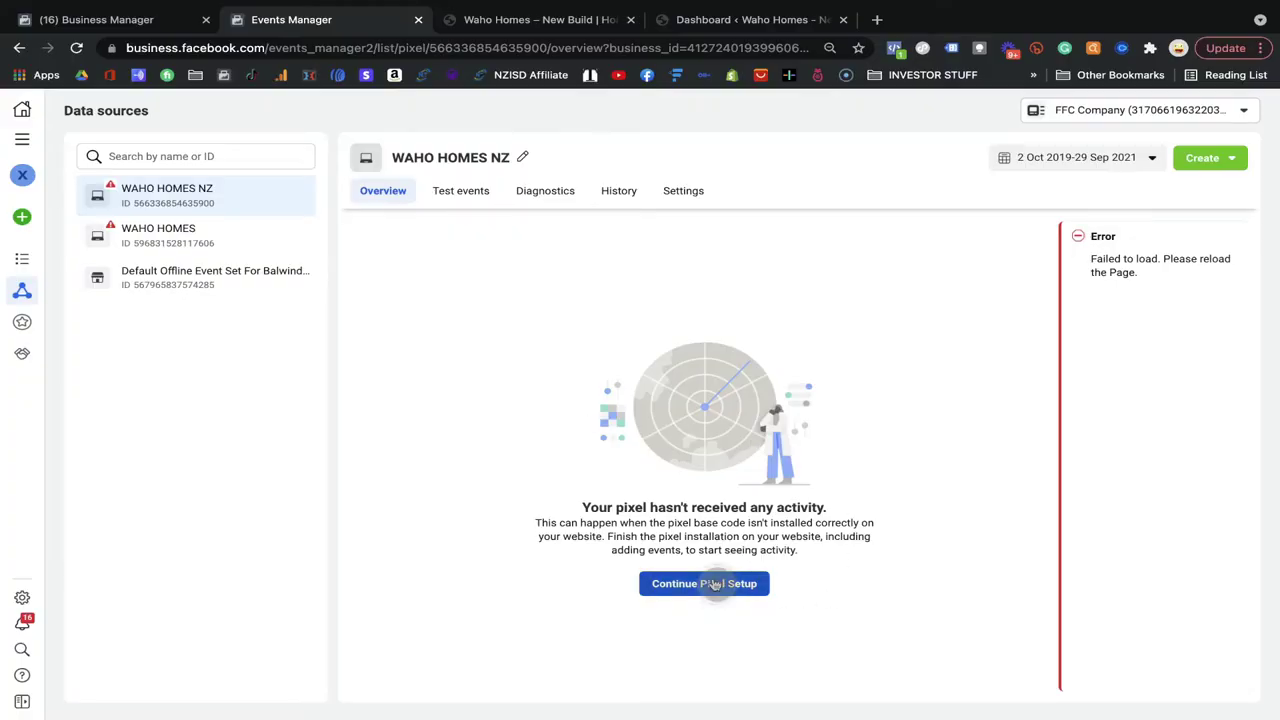
- Resume the WAHO HOMES NZ pixel setup with Facebook pixel, then reload the Events Manager page
click(707, 588)
click(796, 403)
click(910, 518)
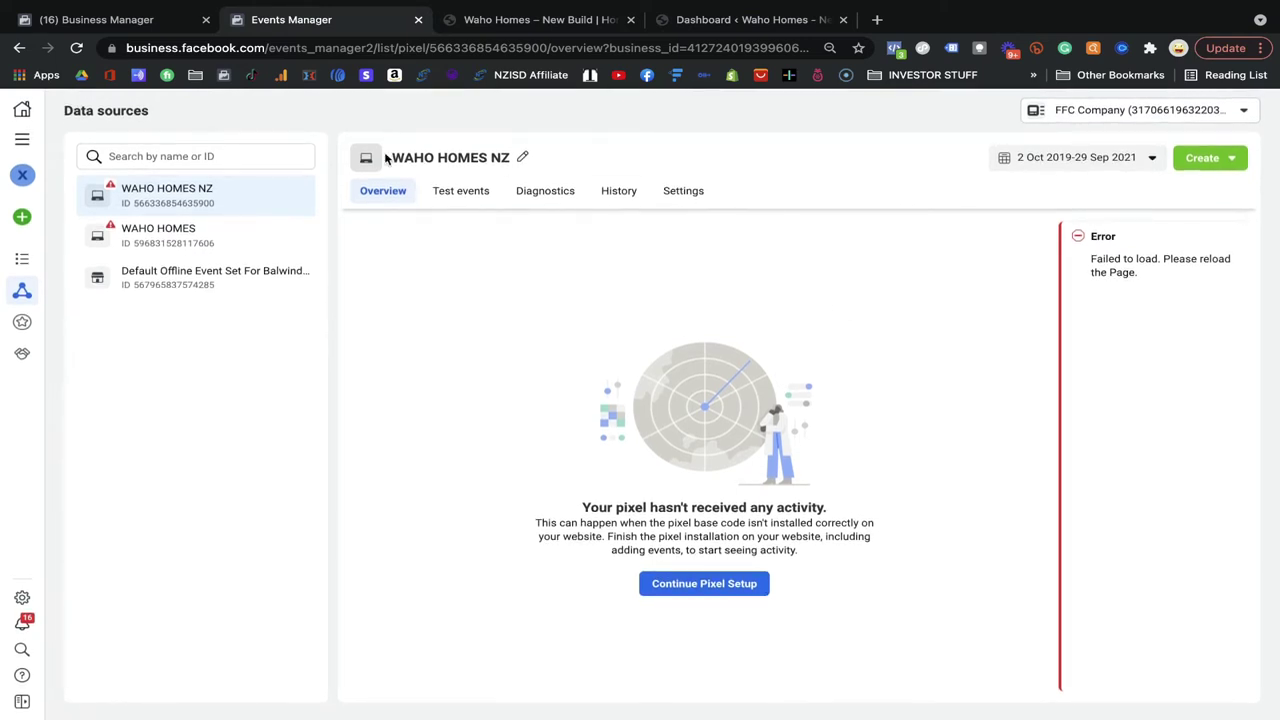
click(76, 48)
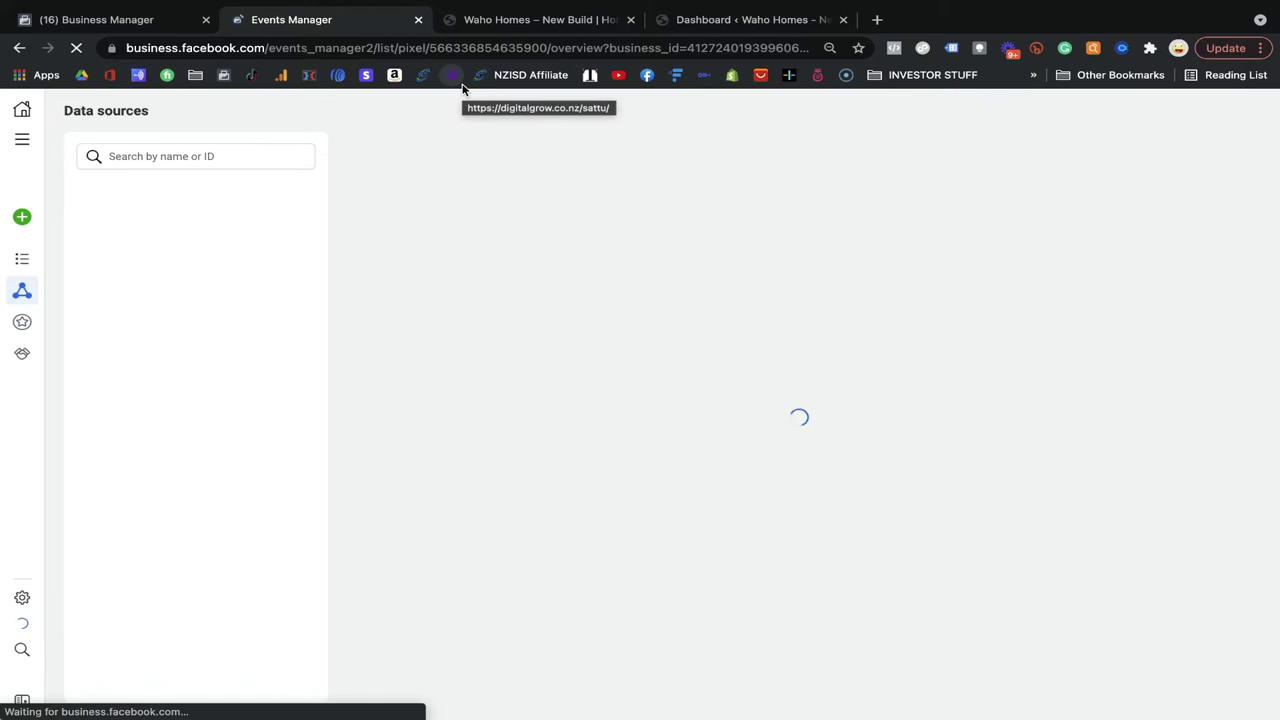
- Look over the Waho Homes website and its WordPress dashboard in the other tabs
click(551, 21)
click(706, 21)
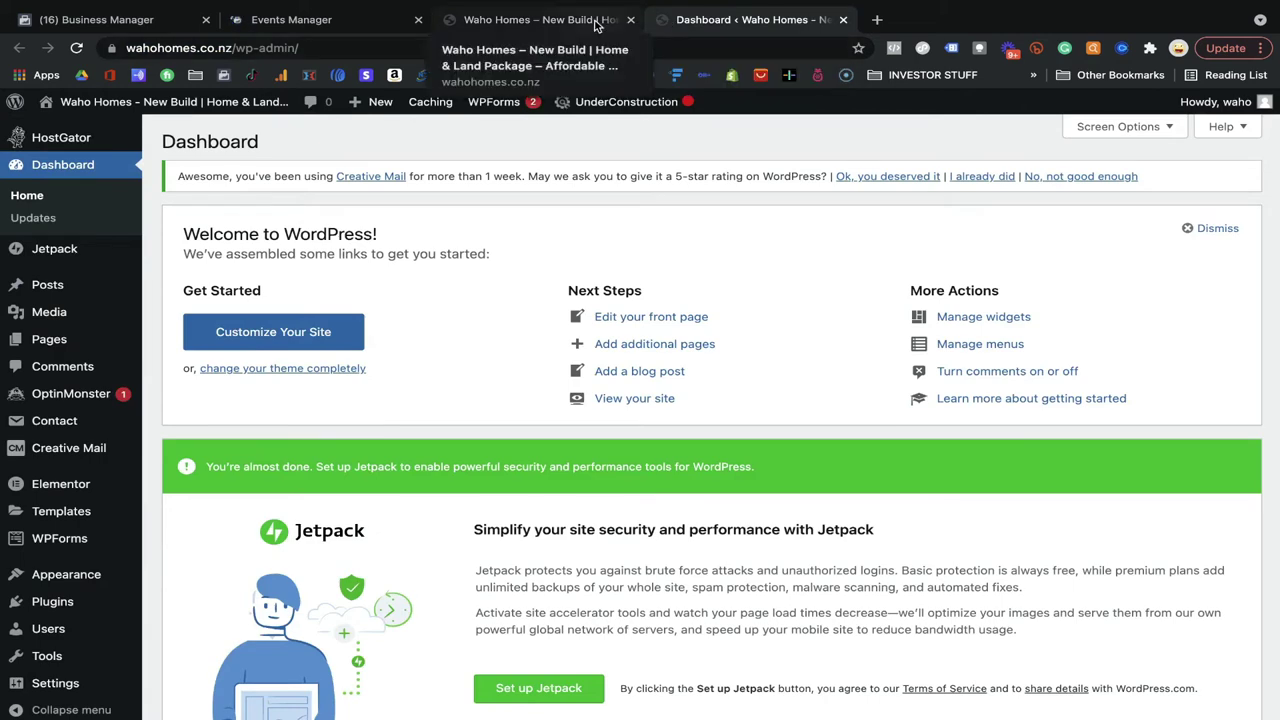
click(557, 24)
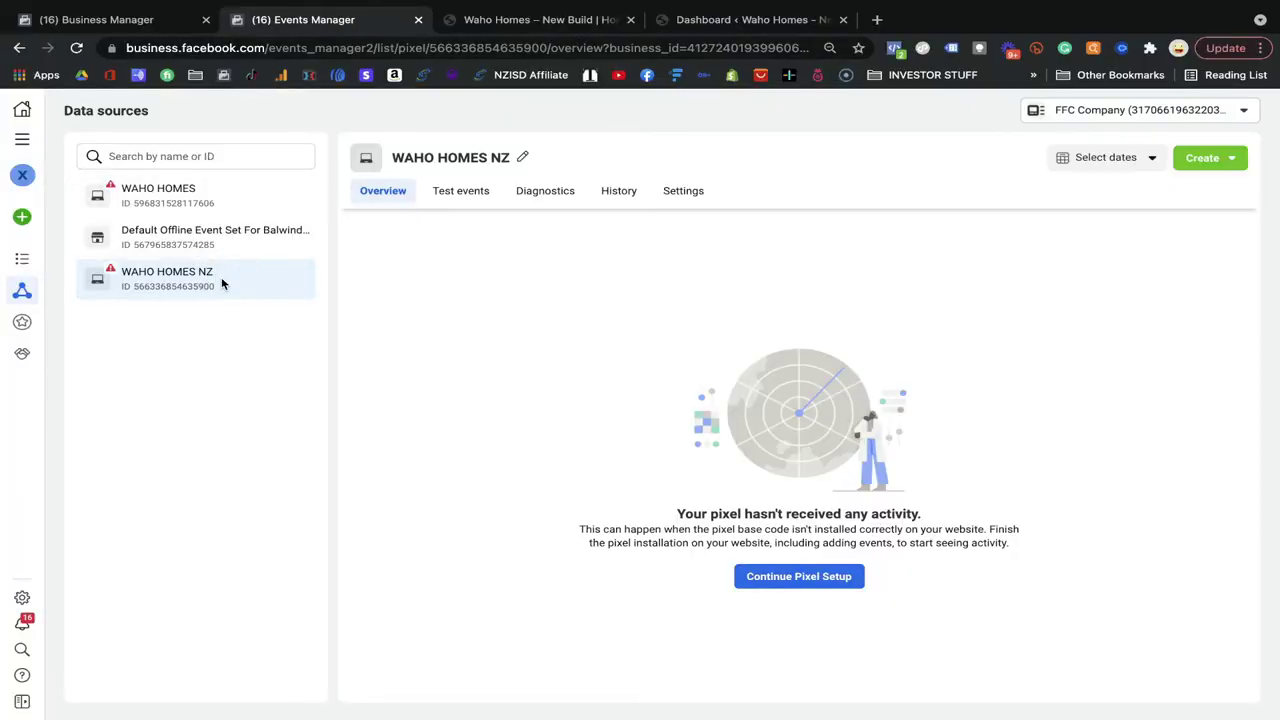
- Resume the pixel setup, connecting again with Facebook pixel
click(786, 584)
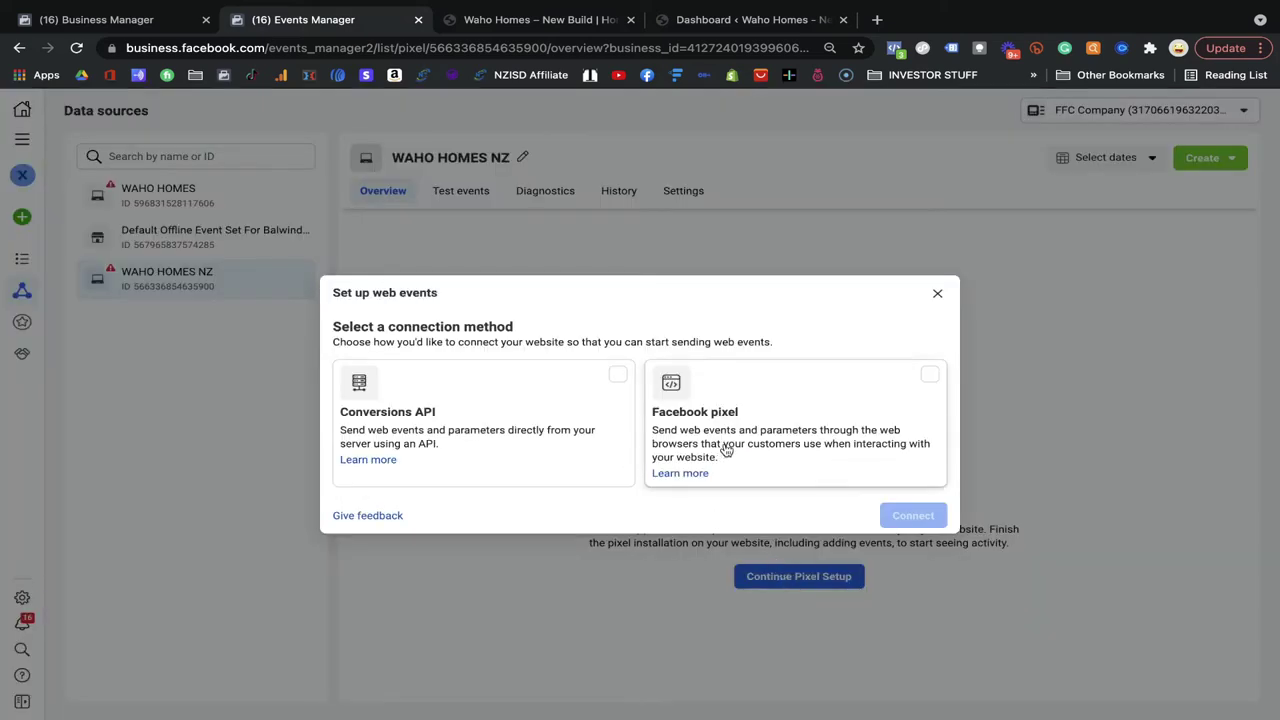
click(892, 393)
click(913, 515)
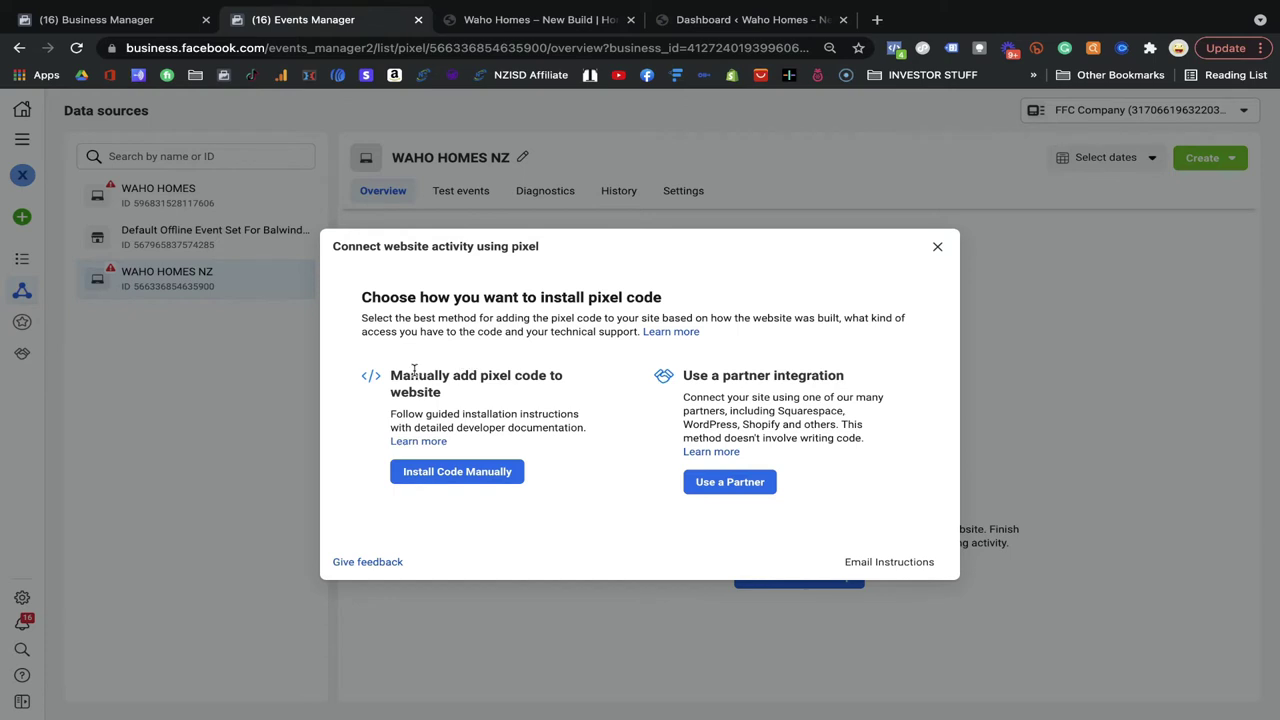
- Compare manual code versus partner integration, noting WordPress support, and choose Use a Partner
drag(397, 375, 455, 396)
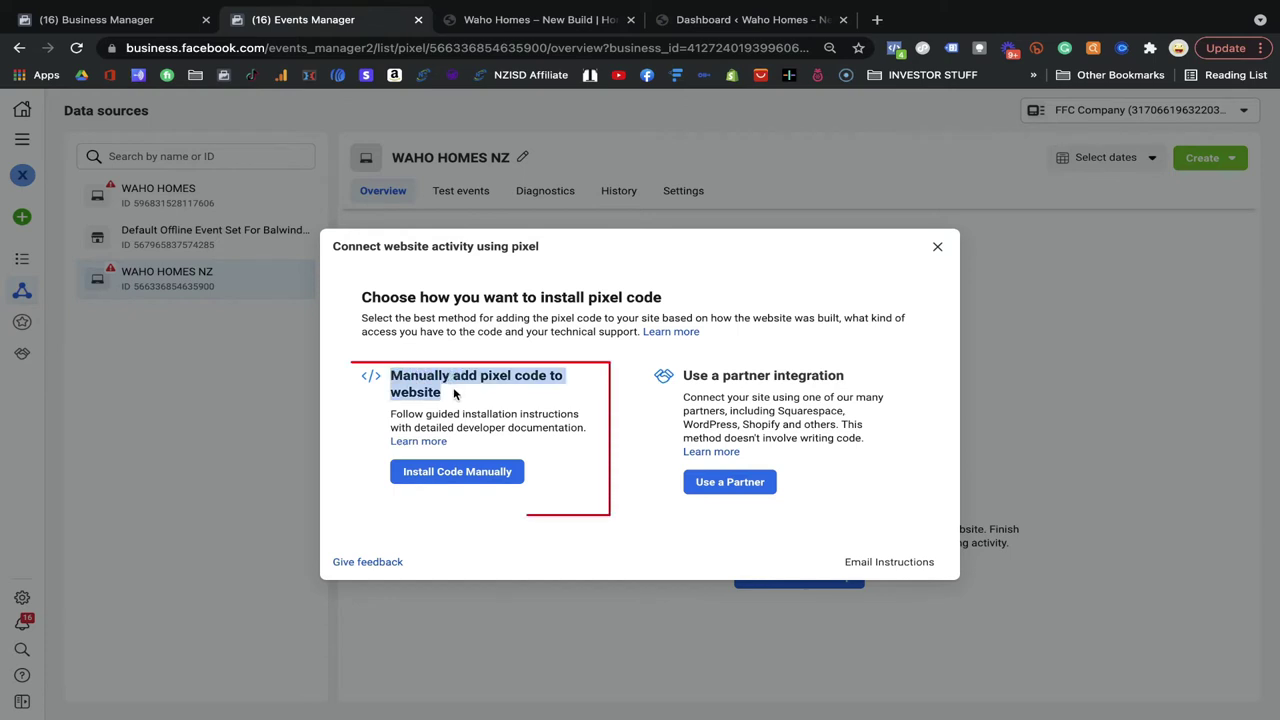
drag(682, 376, 851, 380)
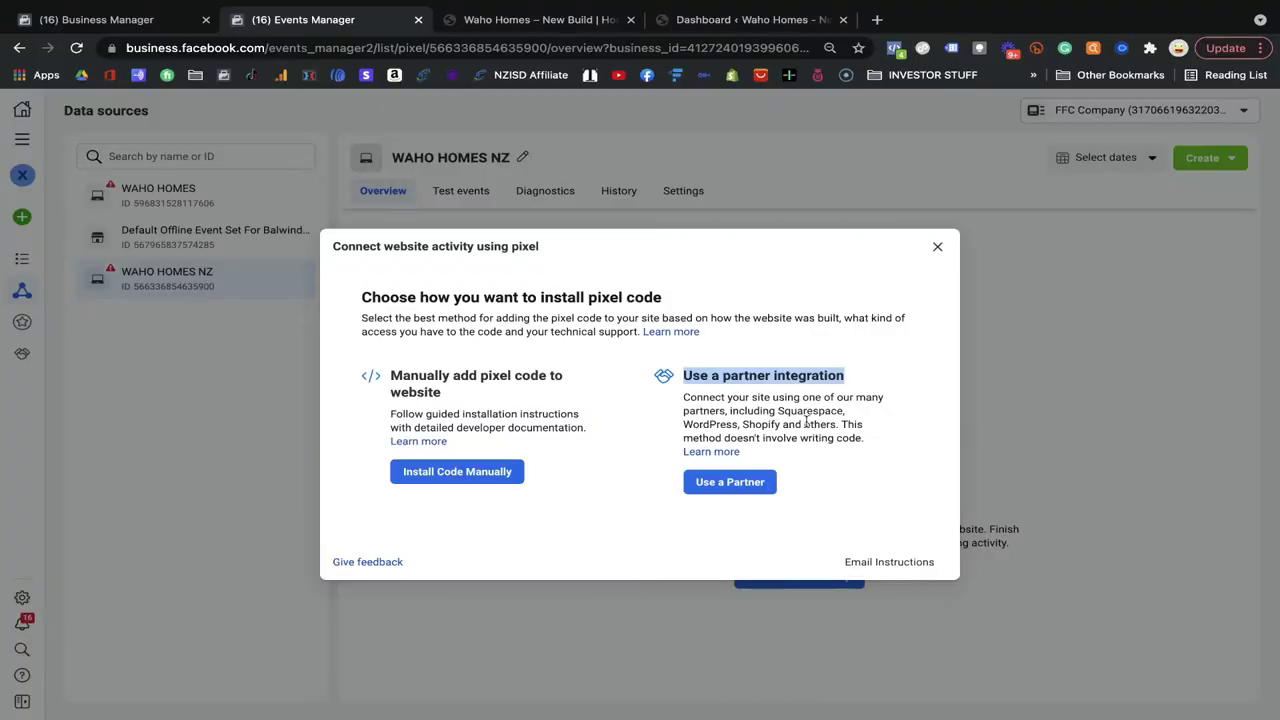
click(686, 424)
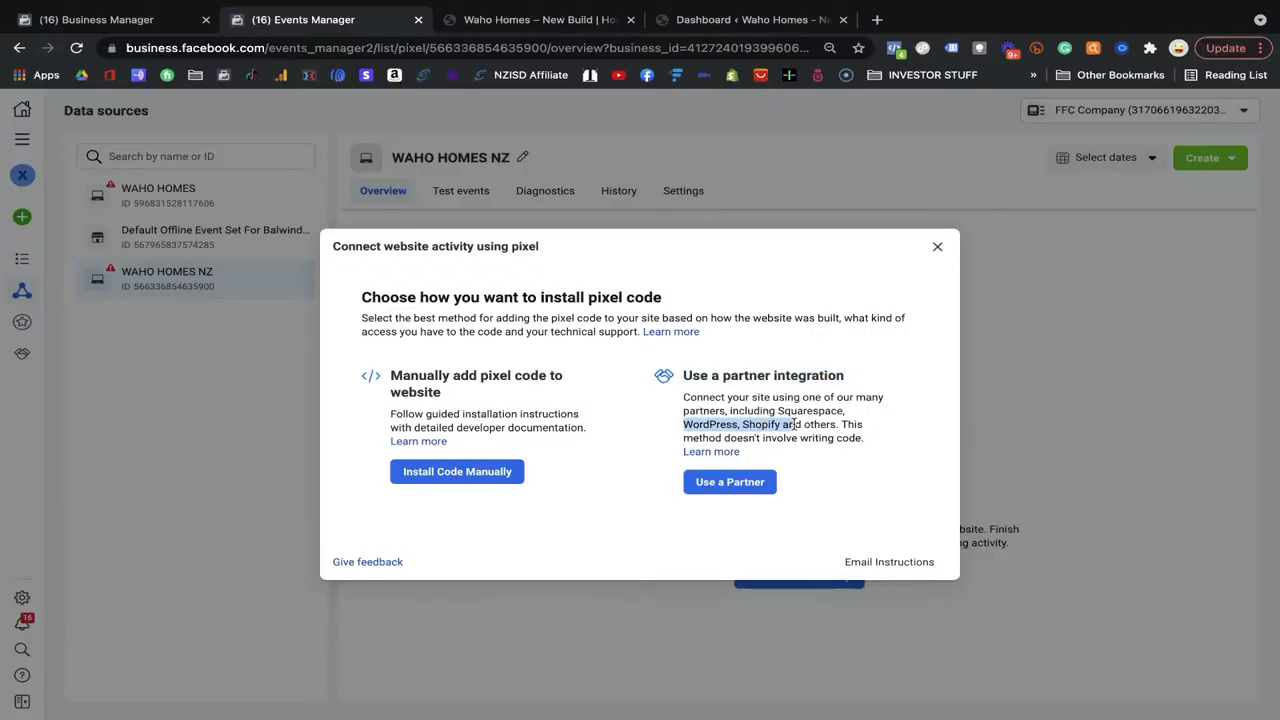
drag(857, 418, 773, 424)
click(734, 480)
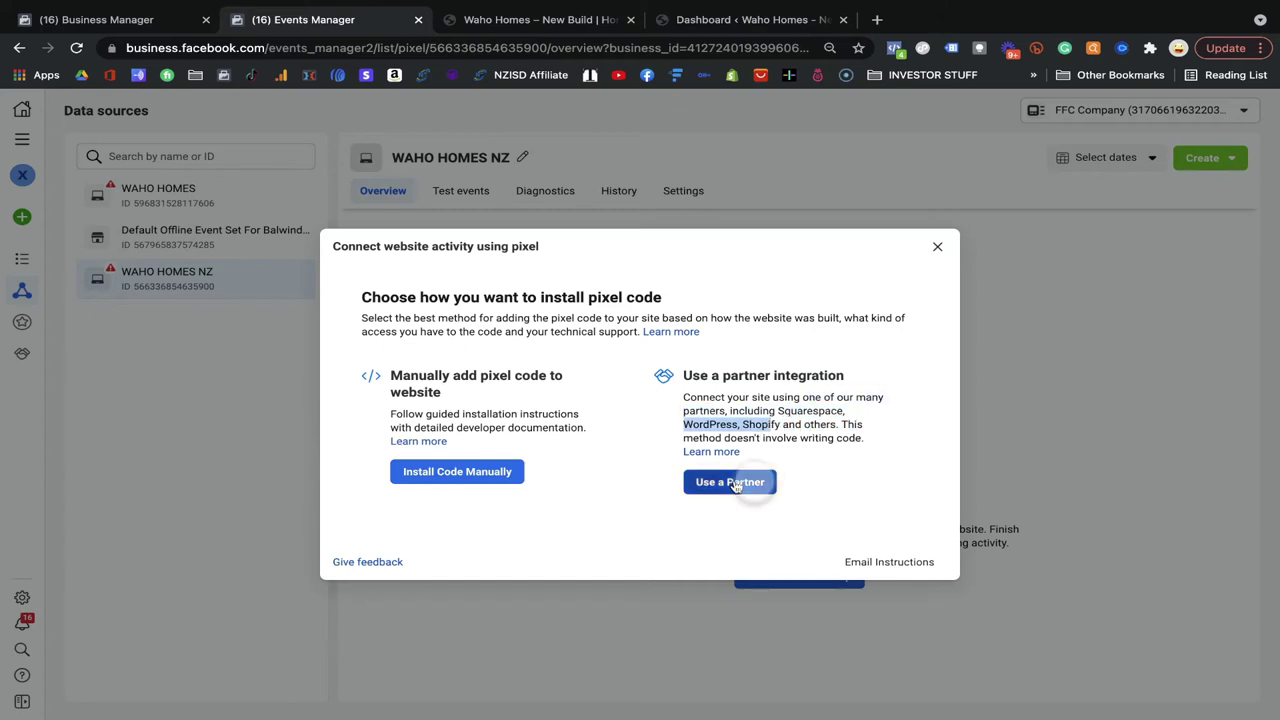